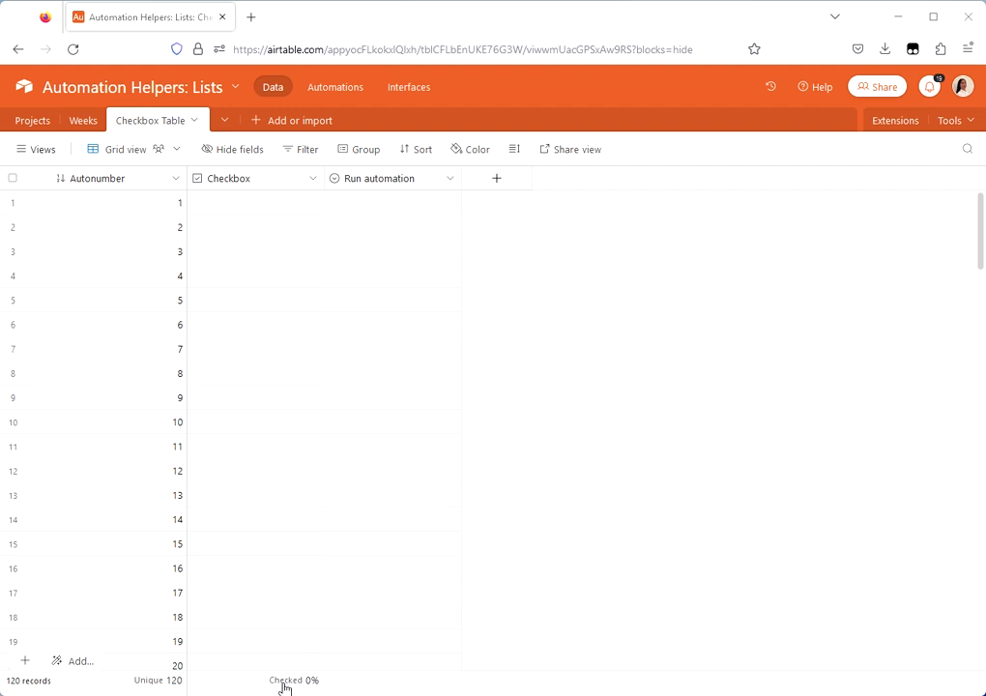
# Set the Run automation field of record 11 to Select All Checkboxes and check the Checkbox column down to the last record.
pyautogui.click(421, 443)
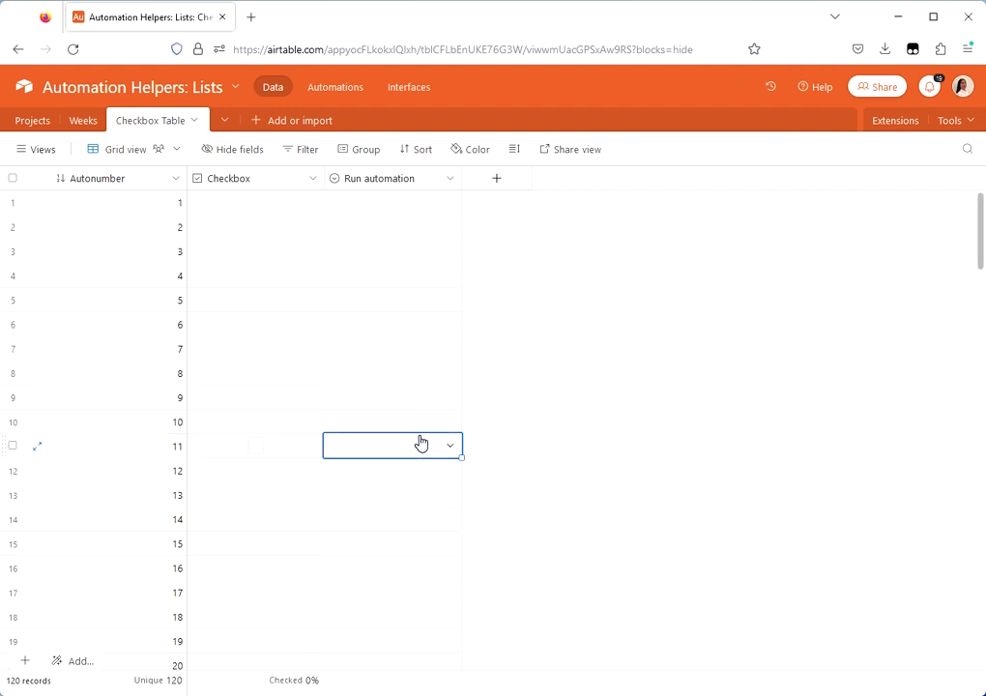
pyautogui.click(418, 446)
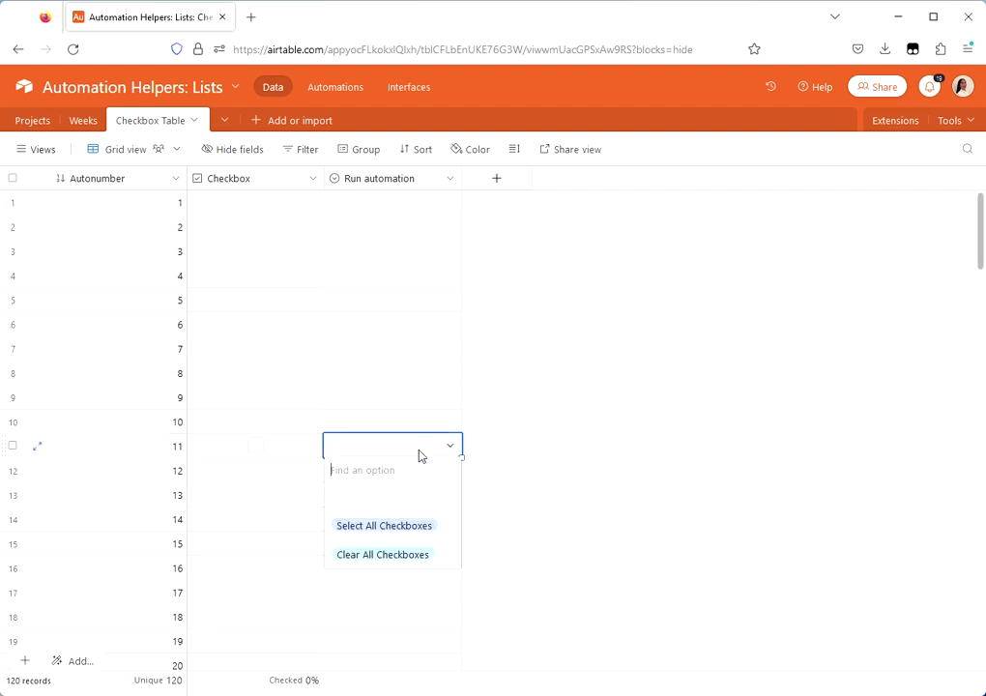
pyautogui.click(396, 527)
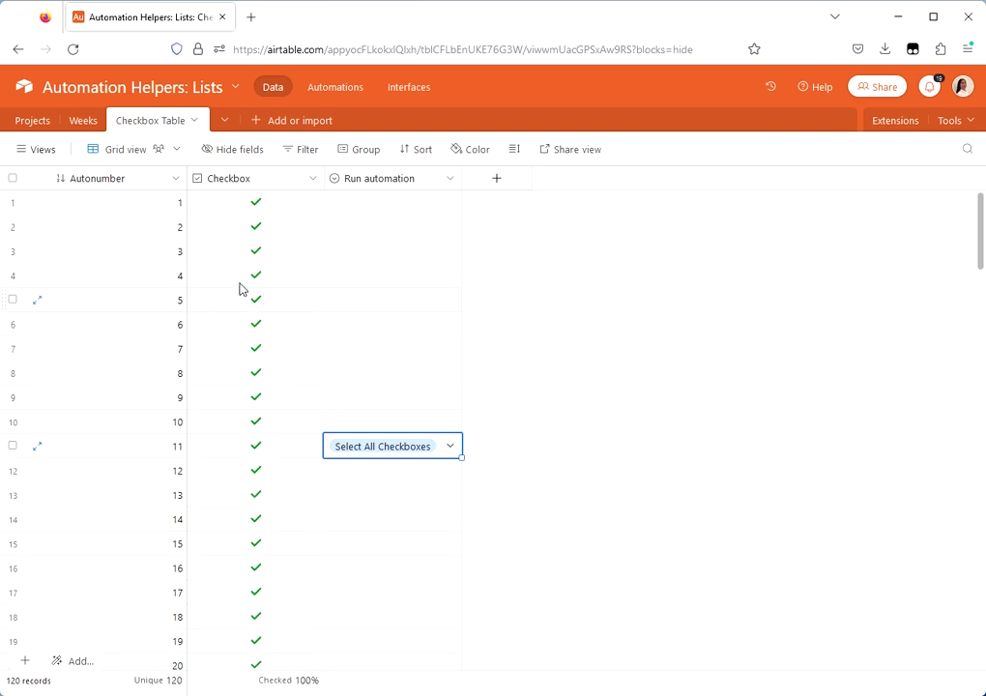
pyautogui.scroll(-20, 459, 359)
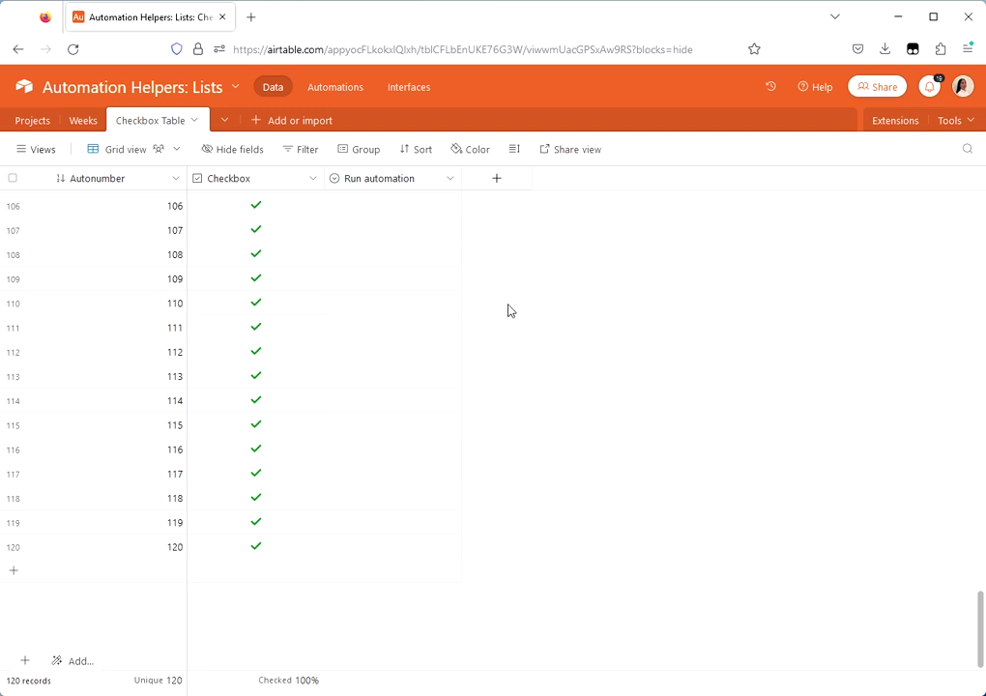
# Review the trigger of the Check All Records in View automation and open the code of its List All Record IDs in View script.
pyautogui.click(332, 89)
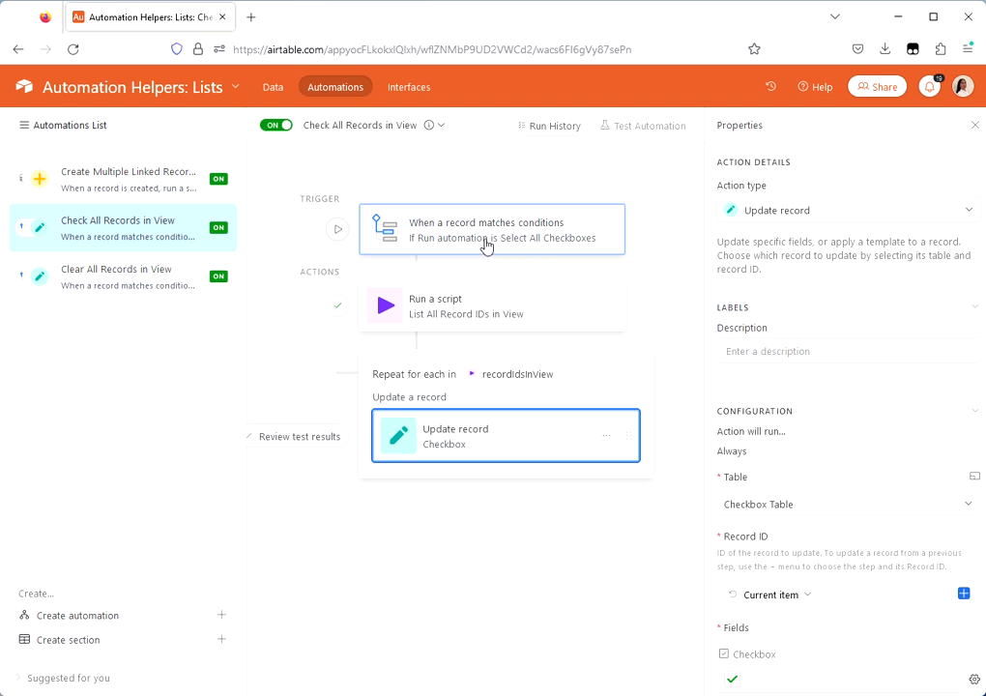
pyautogui.click(583, 246)
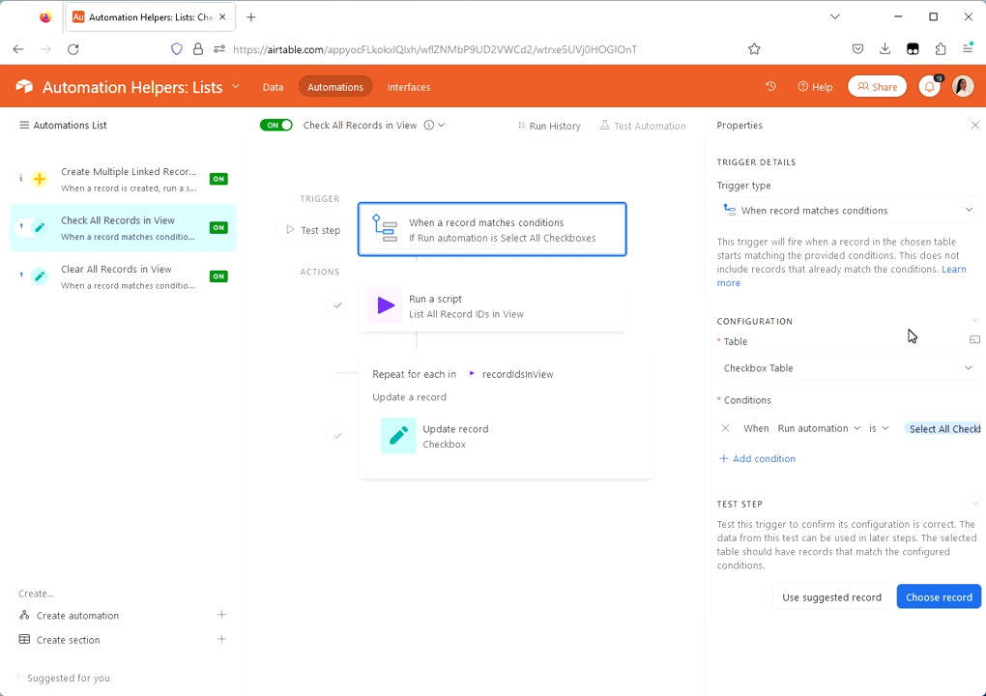
pyautogui.click(472, 318)
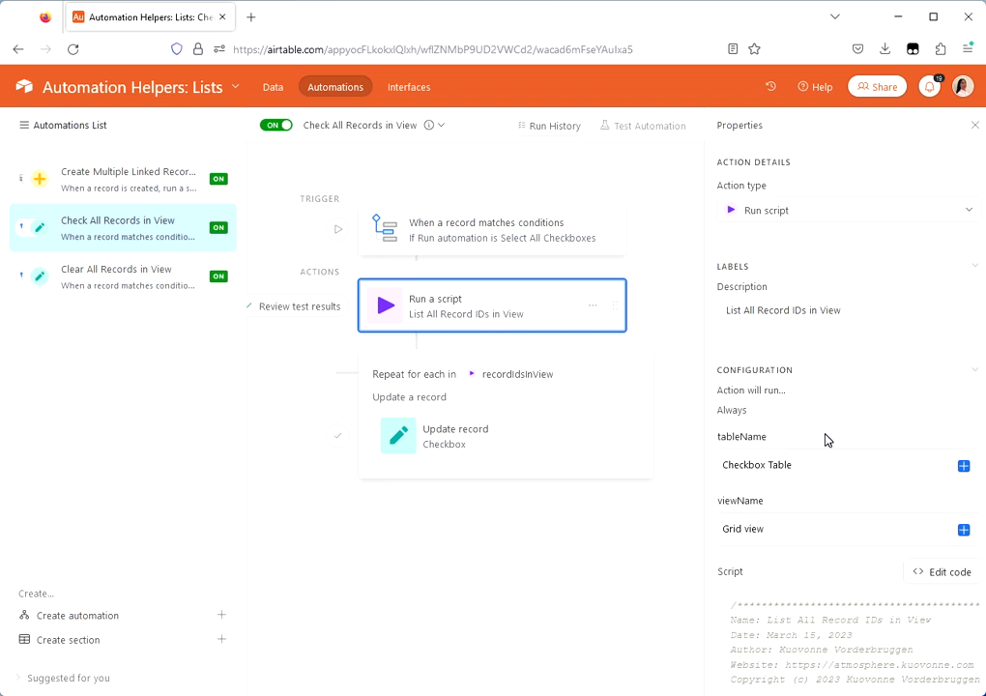
pyautogui.click(945, 571)
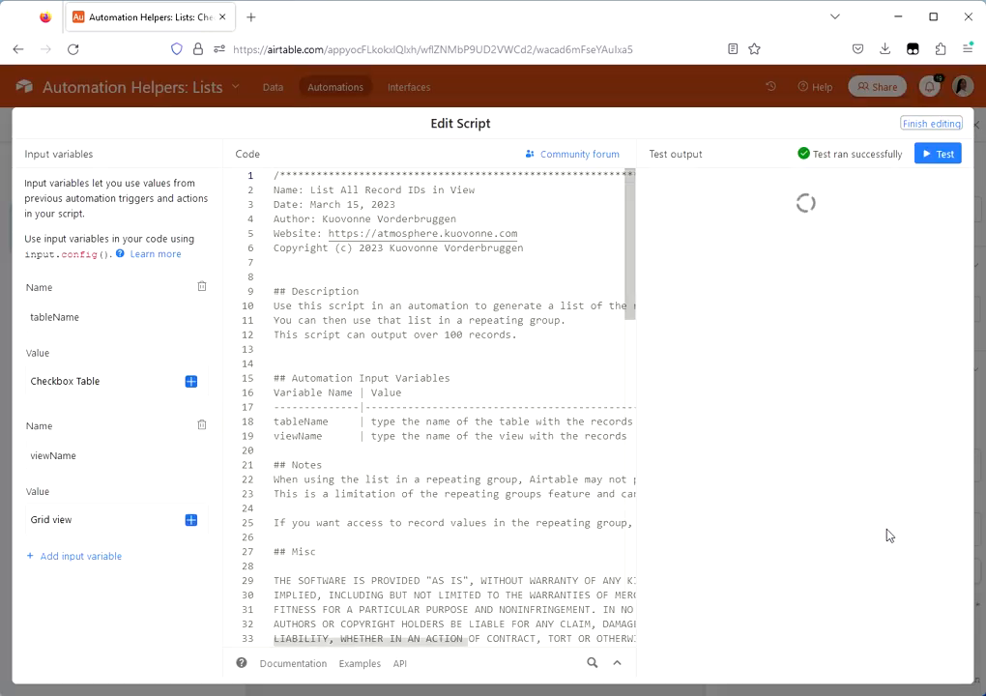
# Compare the tableName and viewName variables documented in the script with the names and values of the configured input variables.
pyautogui.click(451, 289)
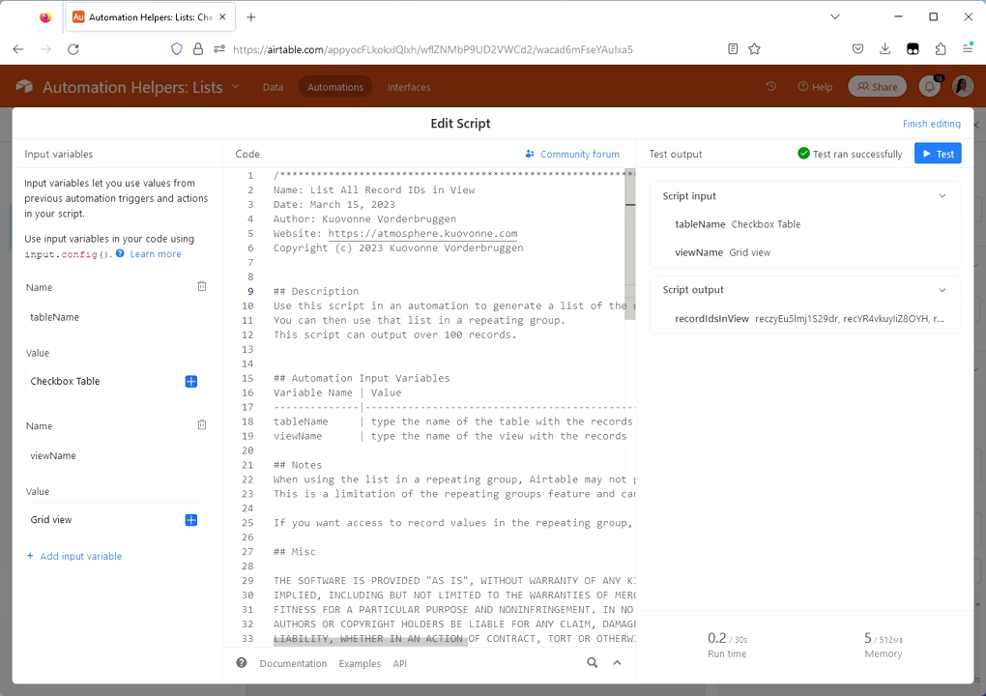
pyautogui.moveTo(275, 378); pyautogui.dragTo(377, 436)
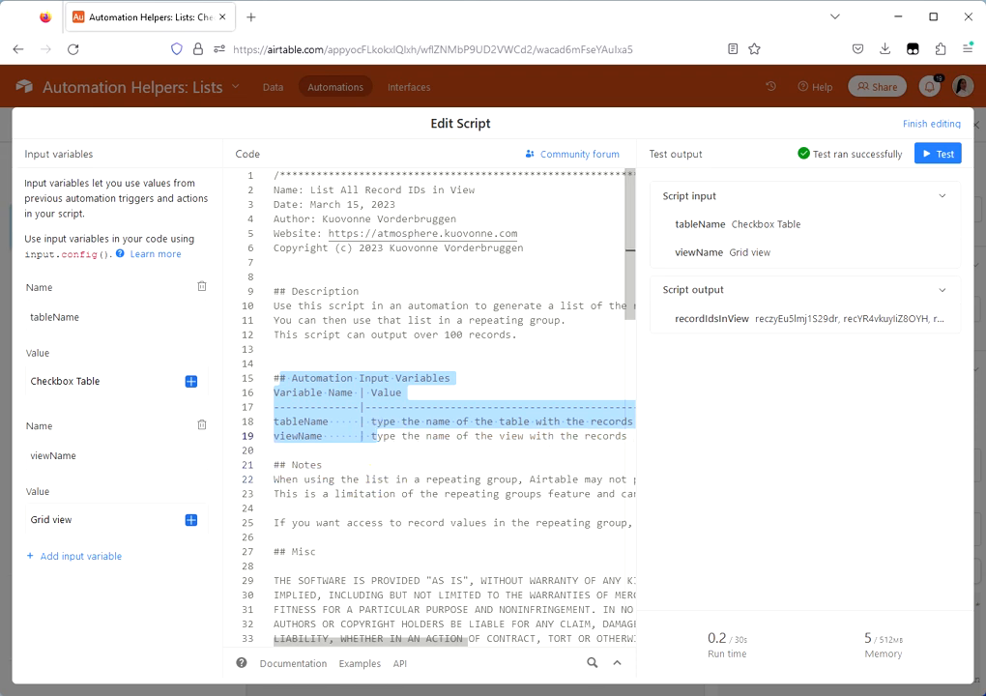
pyautogui.doubleClick(299, 421)
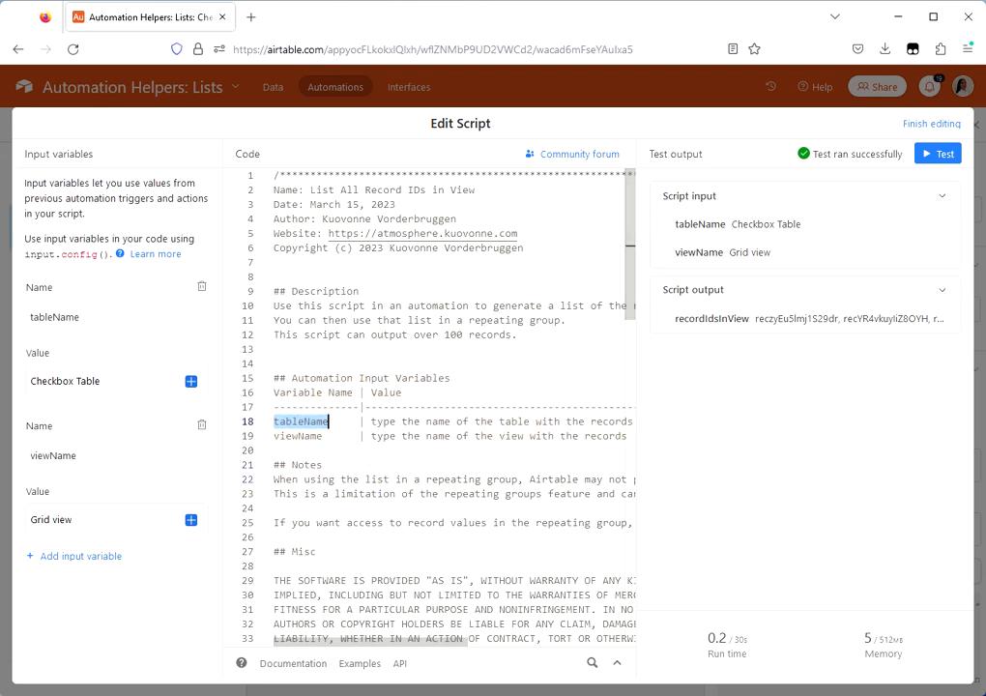
pyautogui.click(78, 318)
pyautogui.click(100, 381)
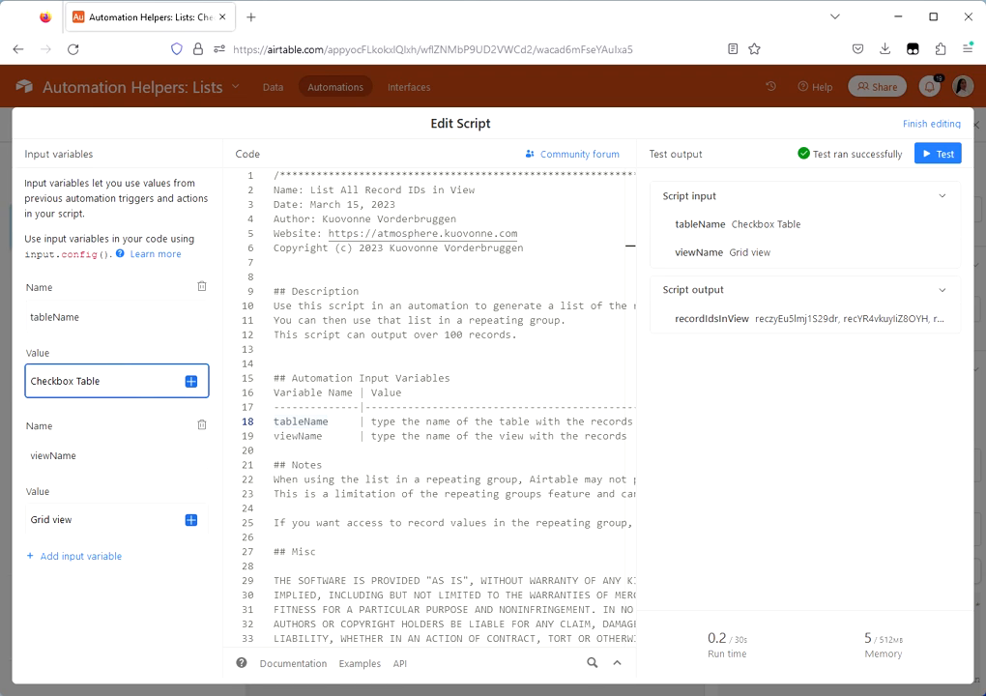
pyautogui.doubleClick(295, 436)
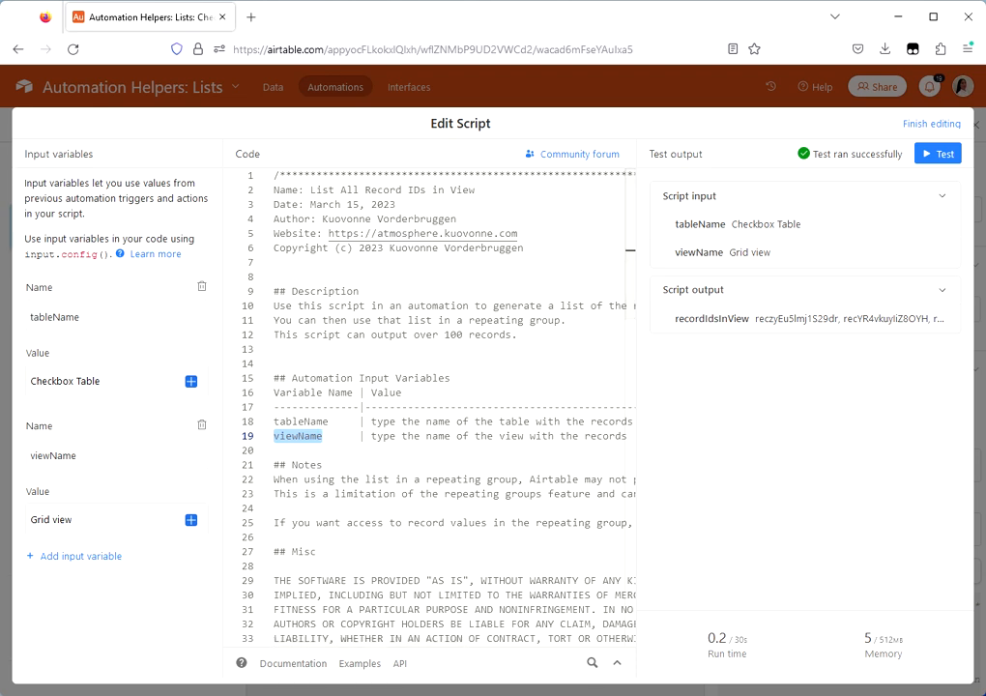
pyautogui.click(95, 455)
pyautogui.click(58, 522)
pyautogui.click(88, 520)
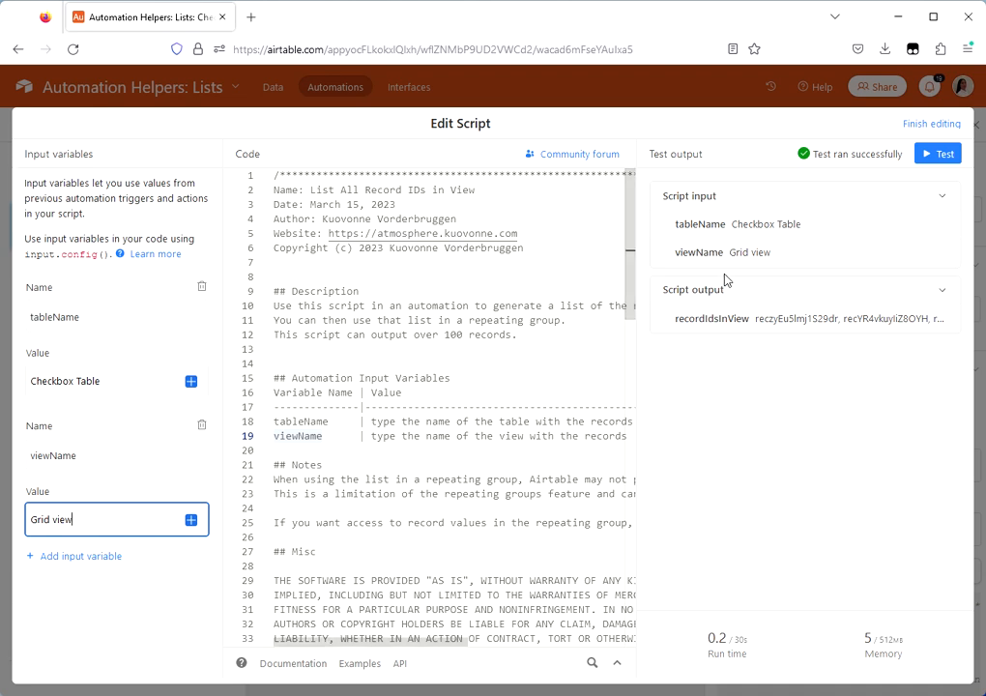
# Test the script, expand the recordIdsInView output to review the listed record IDs, and finish editing.
pyautogui.click(938, 153)
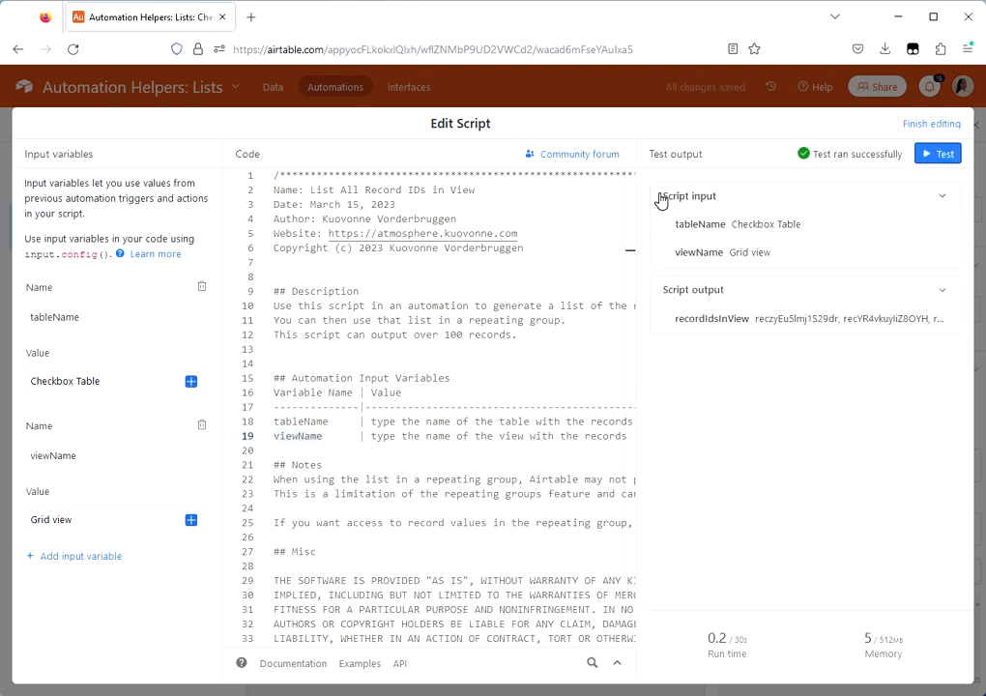
pyautogui.click(667, 329)
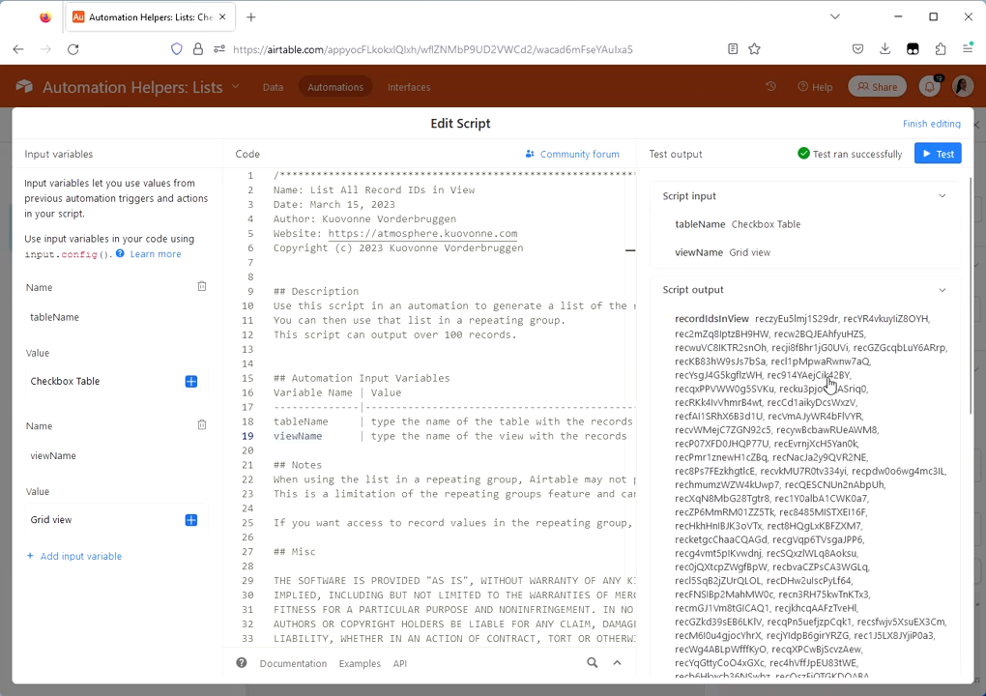
pyautogui.scroll(-5, 774, 503)
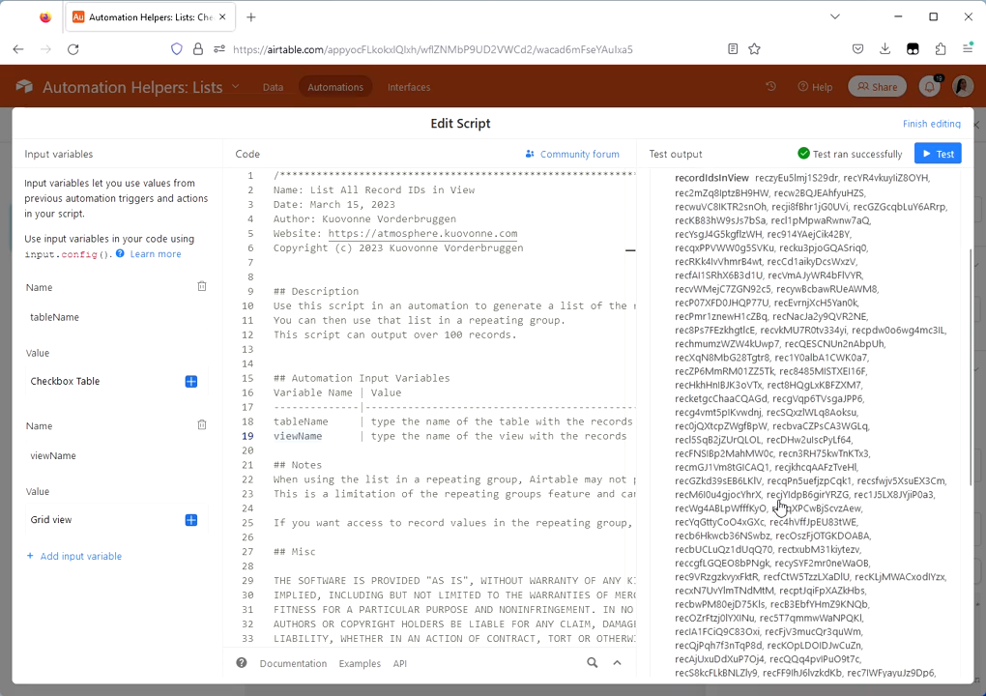
pyautogui.scroll(-3, 780, 506)
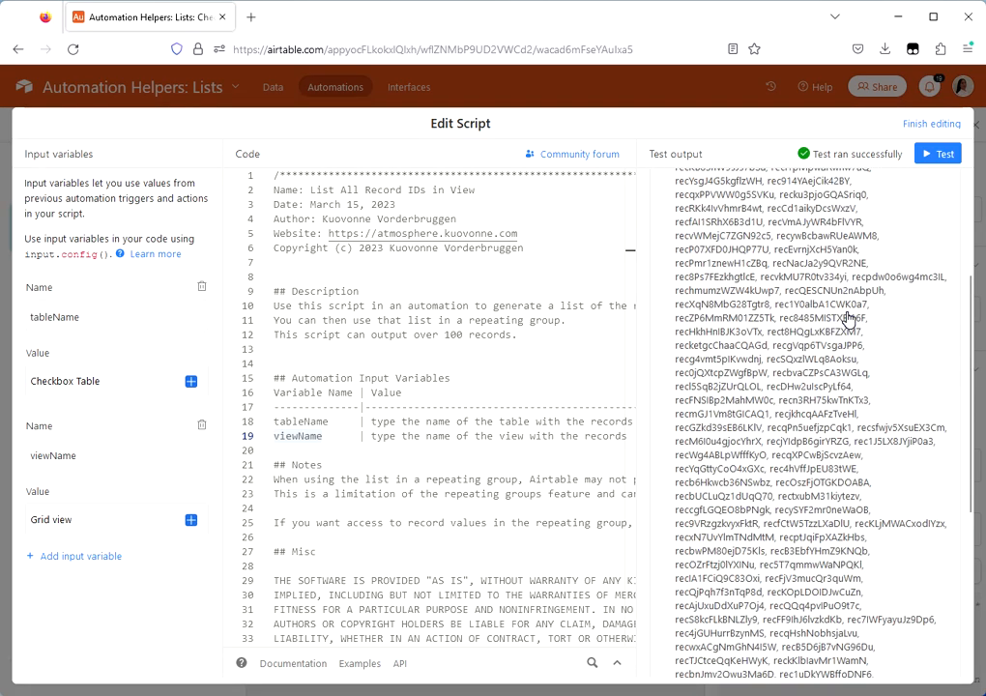
pyautogui.click(914, 125)
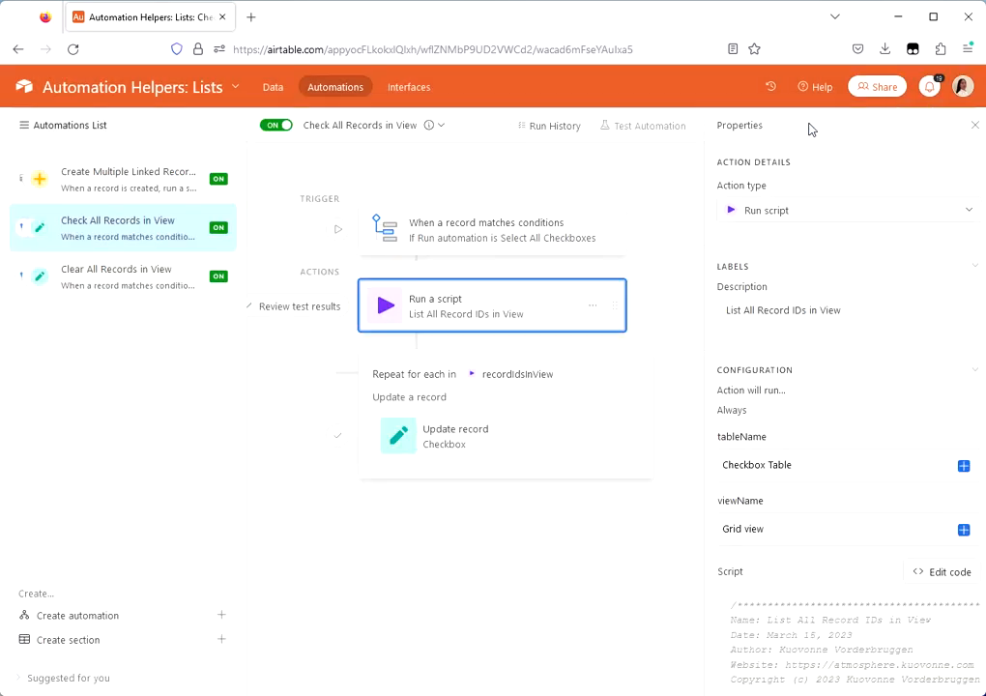
# Clear the repeating group's input list and reselect recordIdsInView from the Run a script step as its input.
pyautogui.click(416, 378)
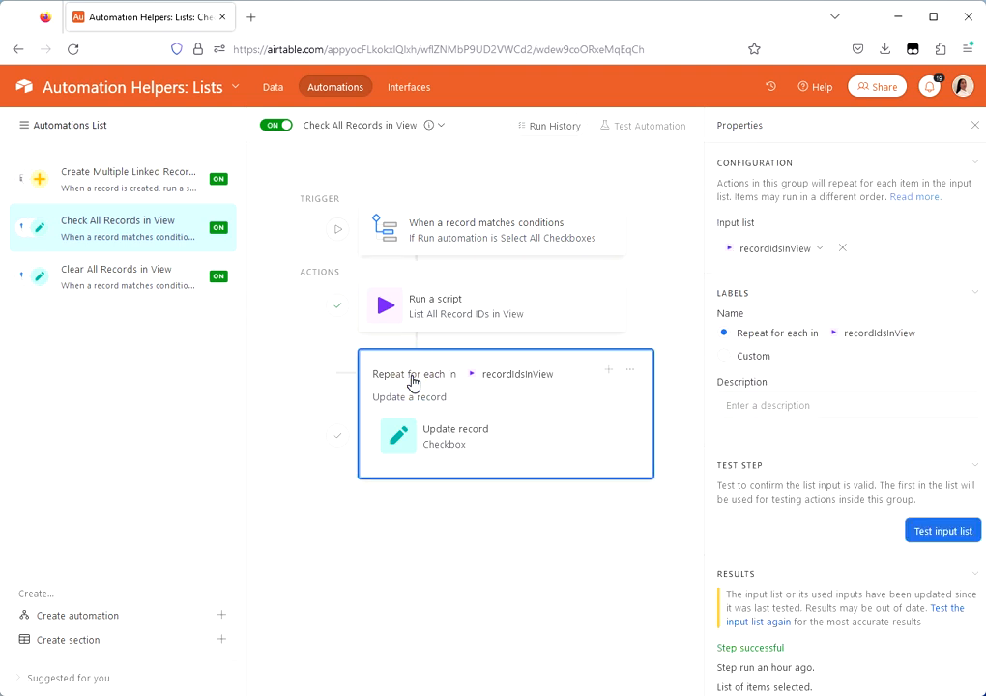
pyautogui.click(840, 251)
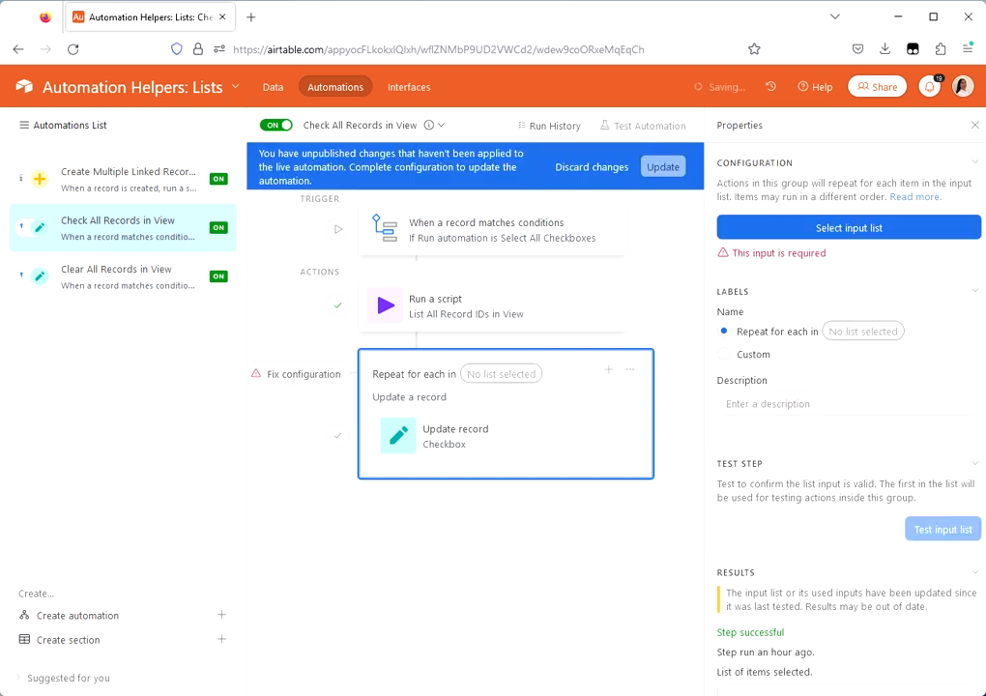
pyautogui.click(854, 236)
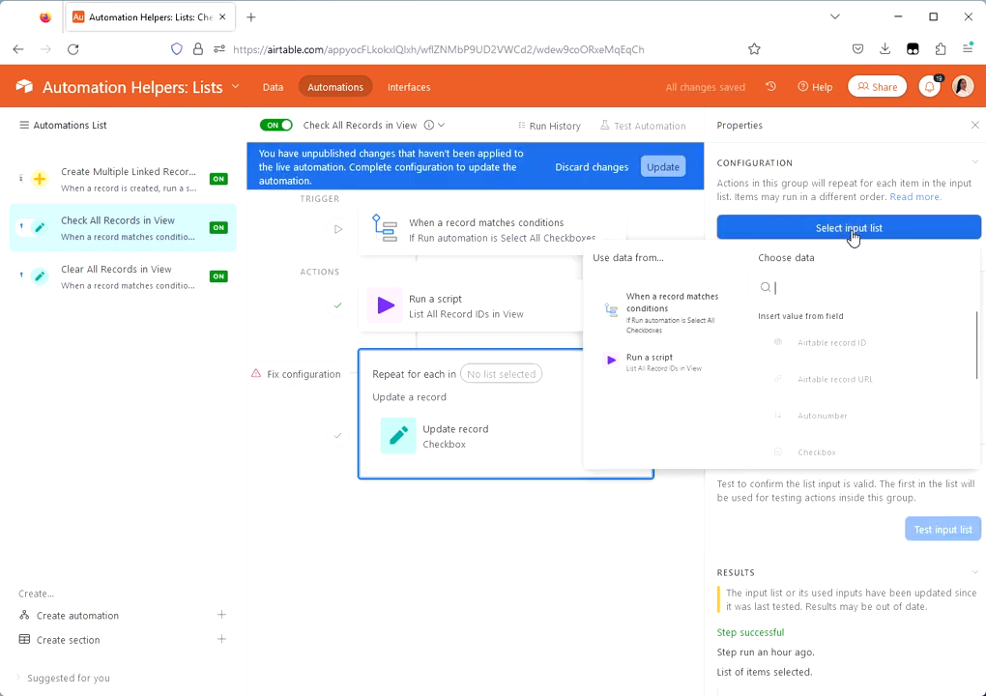
pyautogui.click(638, 367)
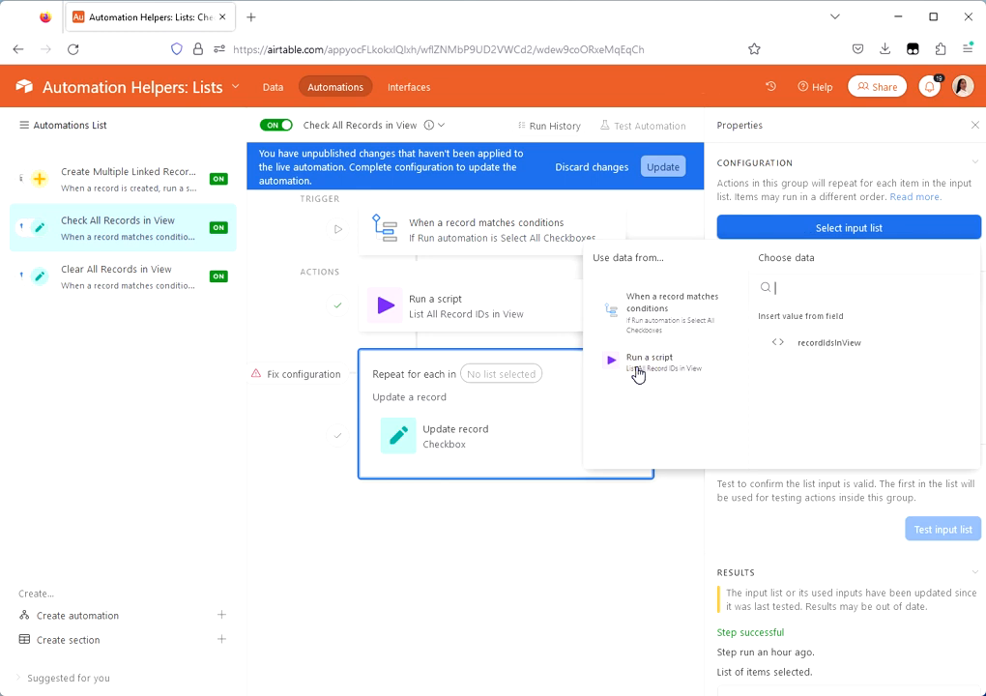
pyautogui.click(833, 345)
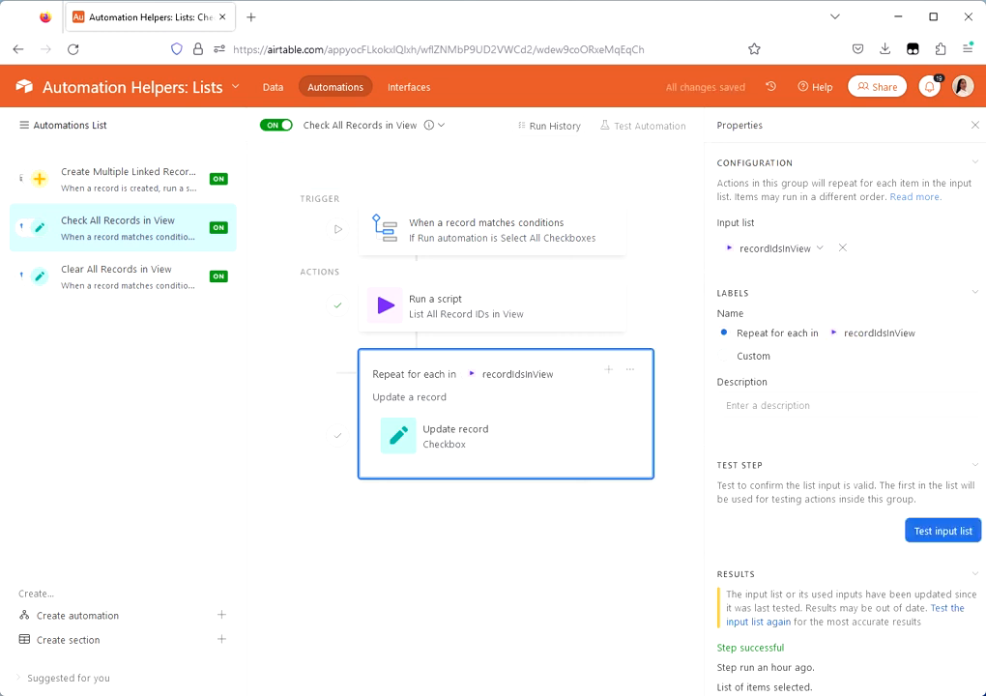
pyautogui.click(725, 333)
# Clear the Update record action's Record ID and refill it with the current item's array value from the repeating group.
pyautogui.click(443, 446)
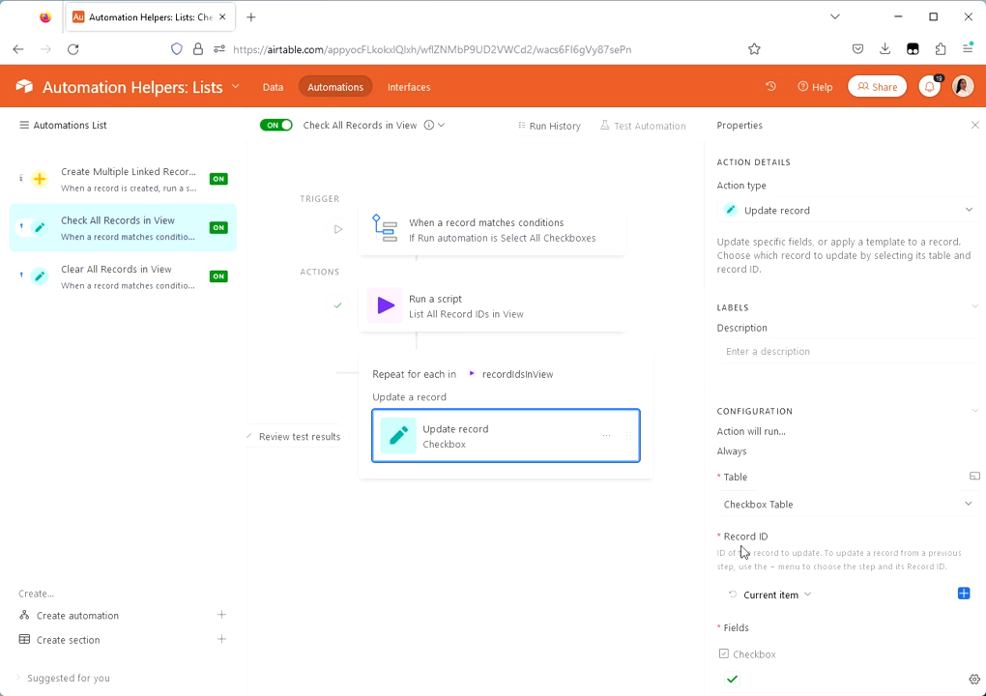
pyautogui.click(853, 596)
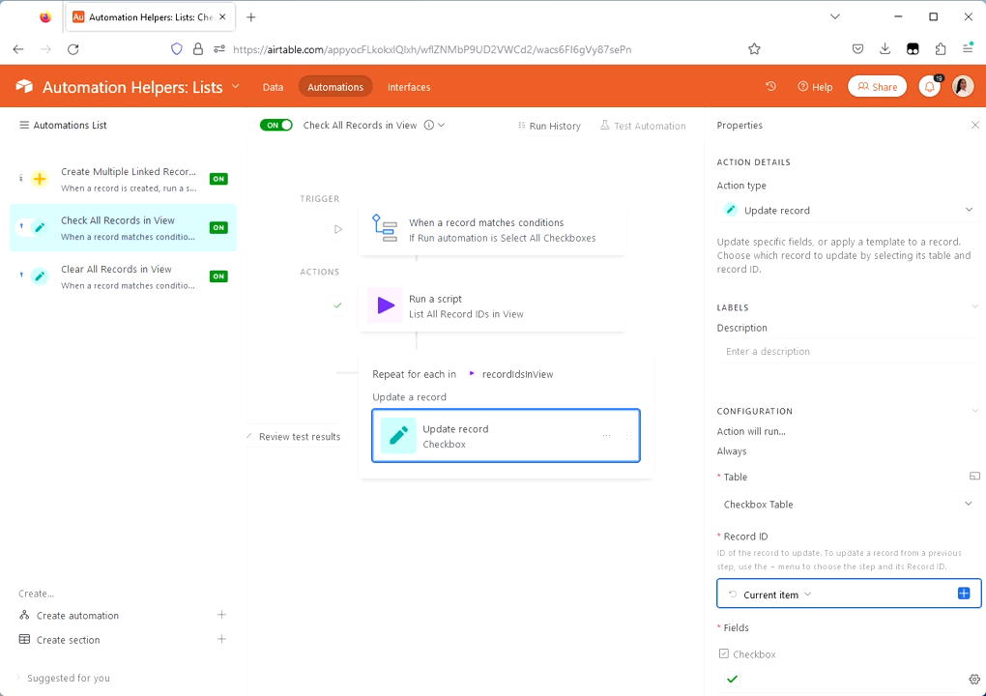
pyautogui.press('BackSpace')
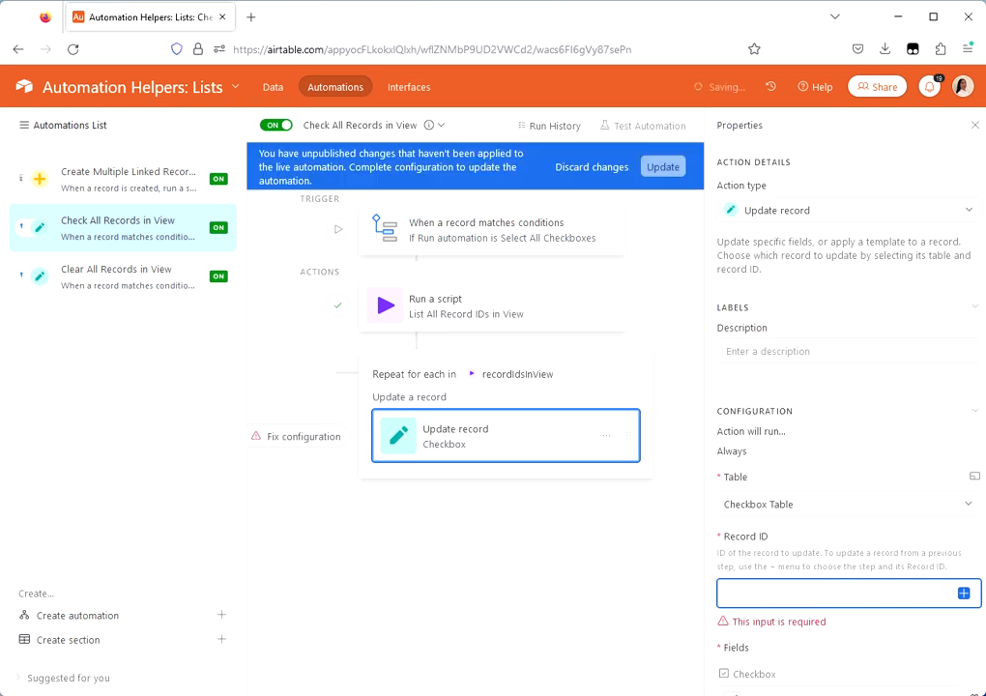
pyautogui.click(964, 593)
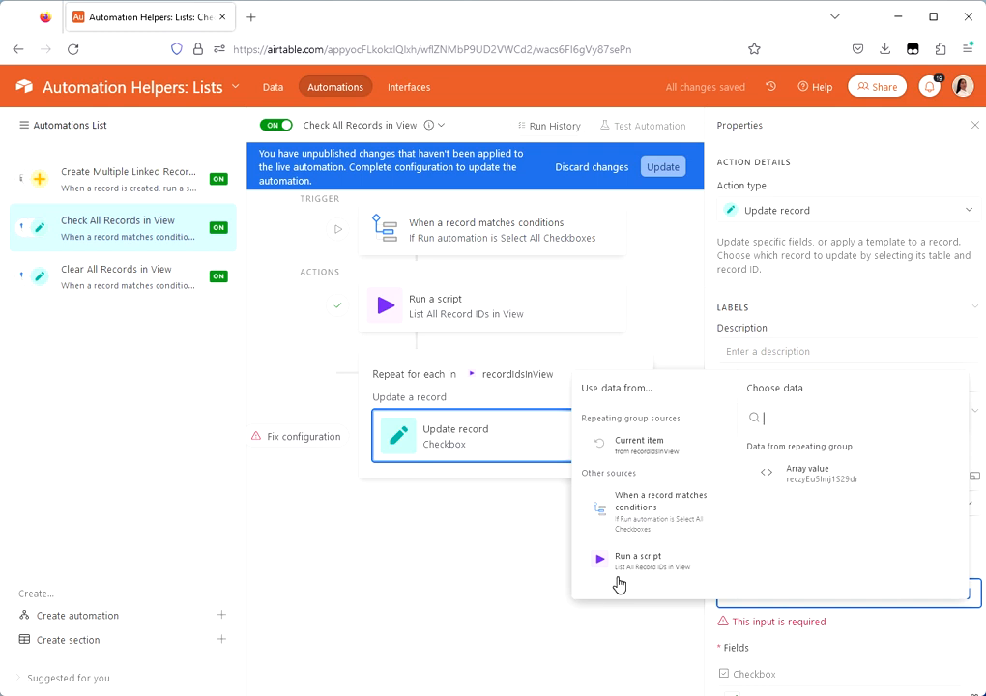
pyautogui.click(642, 454)
pyautogui.click(809, 480)
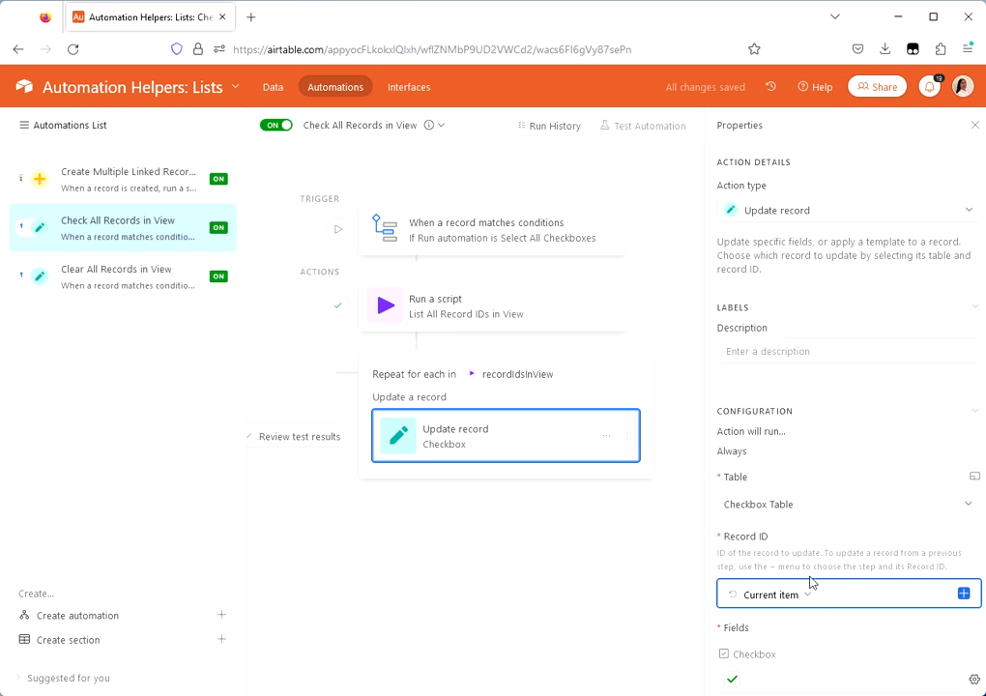
pyautogui.scroll(-3, 829, 584)
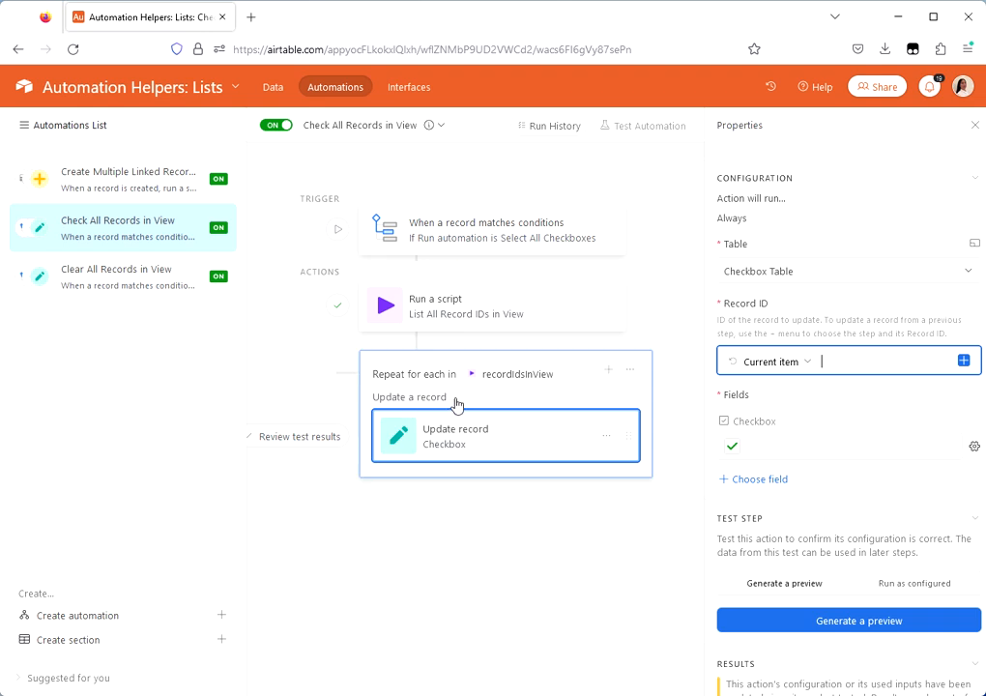
pyautogui.moveTo(521, 414)
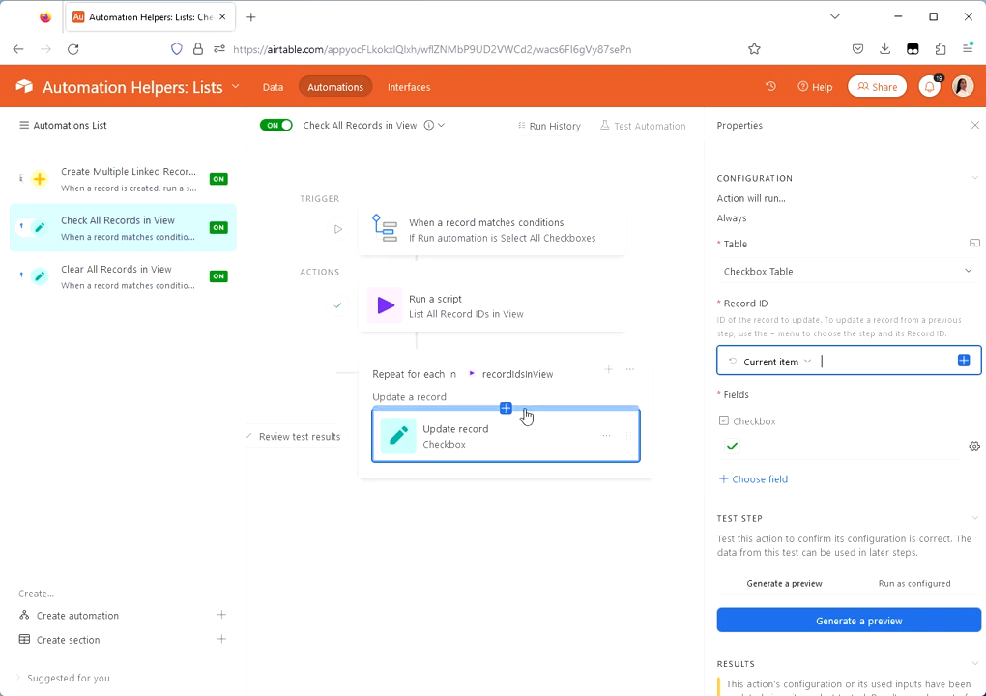